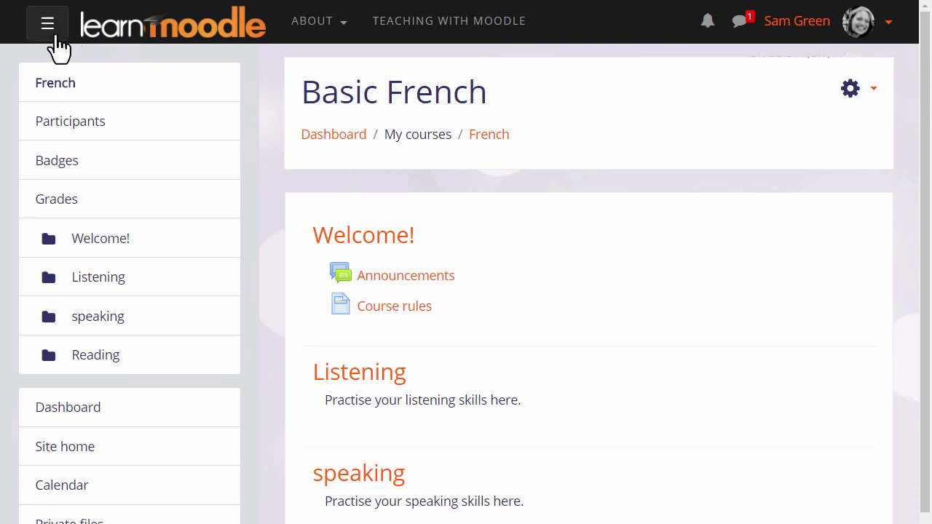
Close the navigation drawer and turn editing on for the Basic French course
click(48, 24)
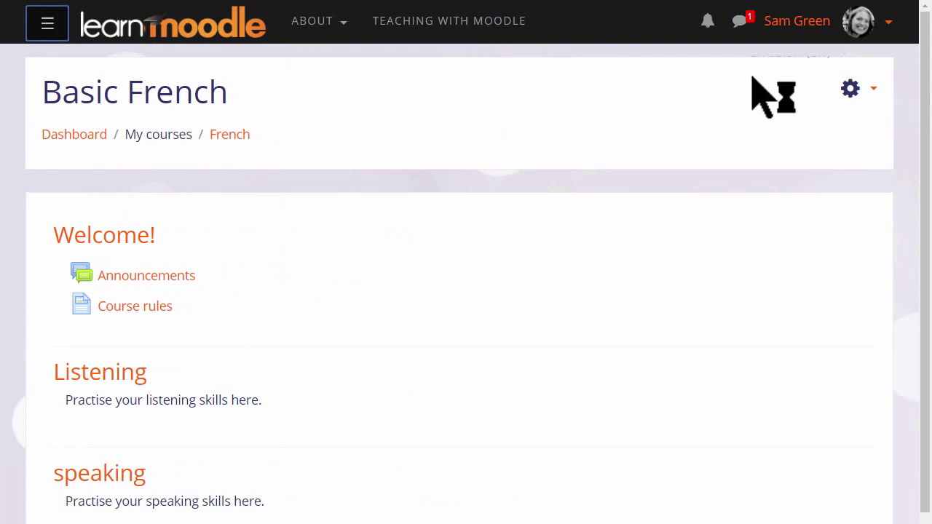
click(874, 89)
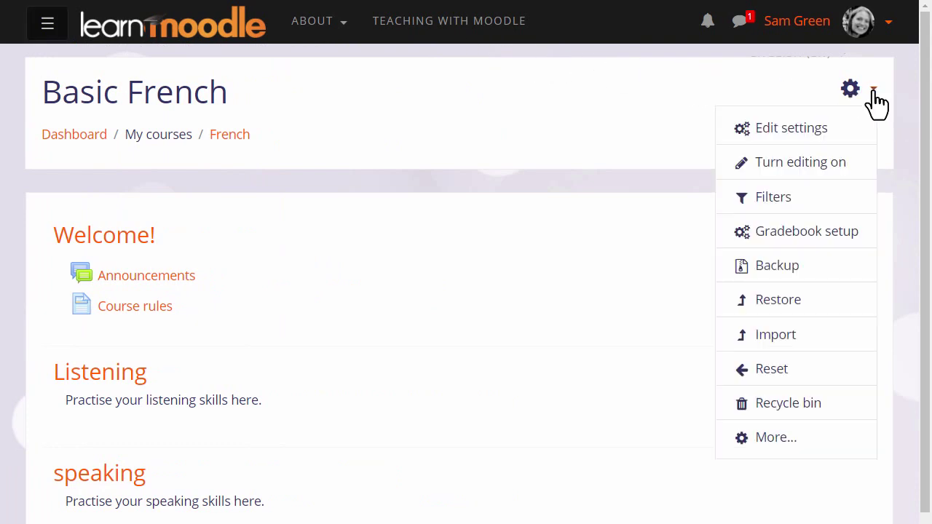
click(833, 166)
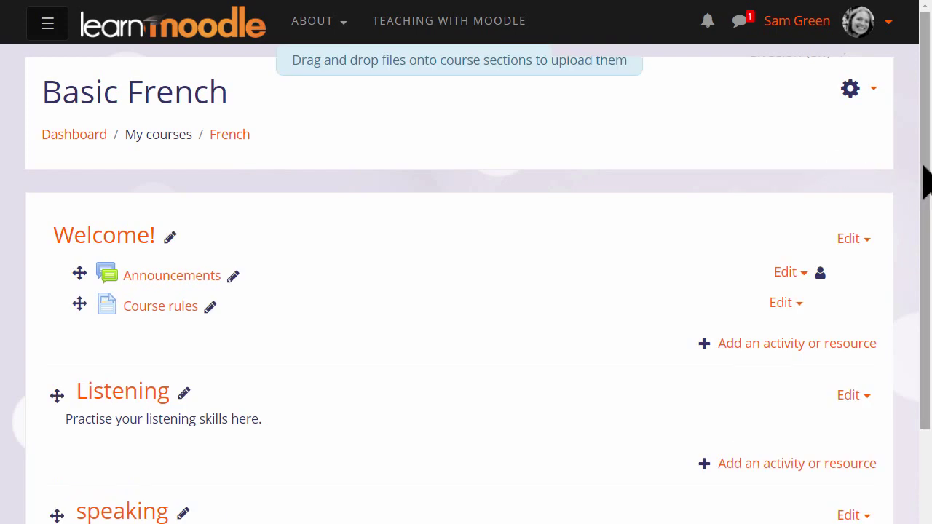
Drag the speaking section up so it sits above Listening, right after Welcome!
drag(922, 169, 907, 241)
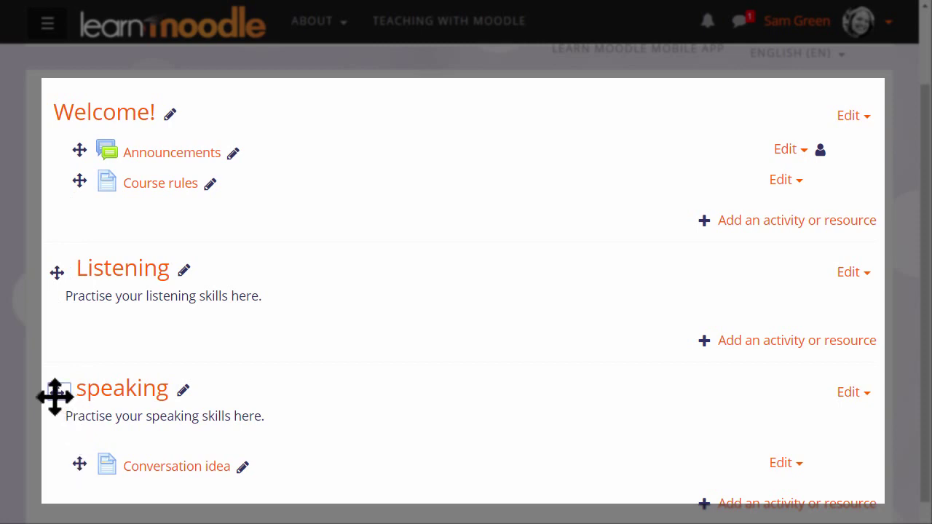
drag(54, 396, 21, 275)
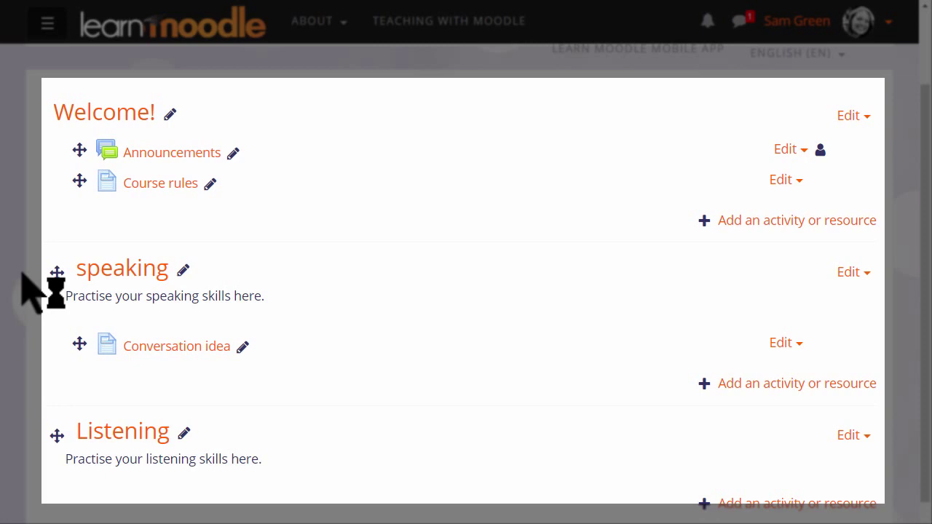
Rename the speaking section to 'Speaking' with a capital S
click(183, 271)
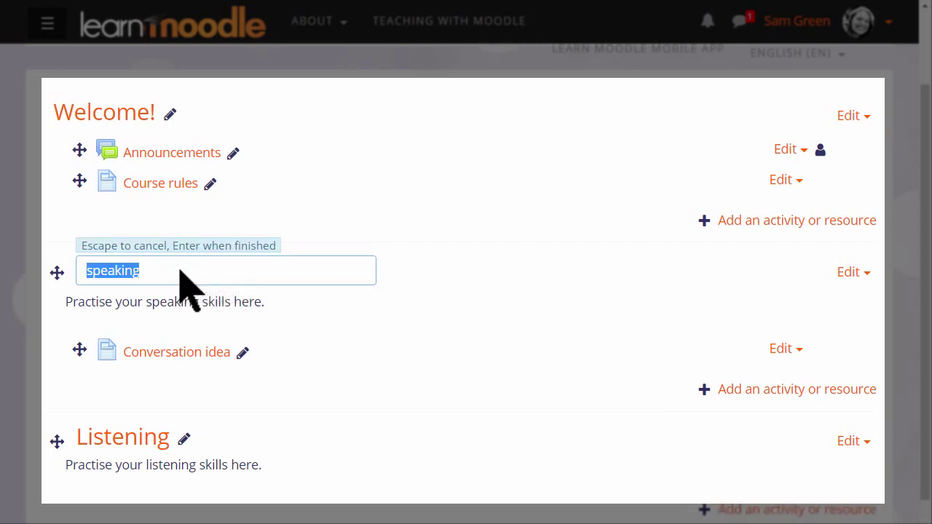
key(BackSpace)
text(Speaking)
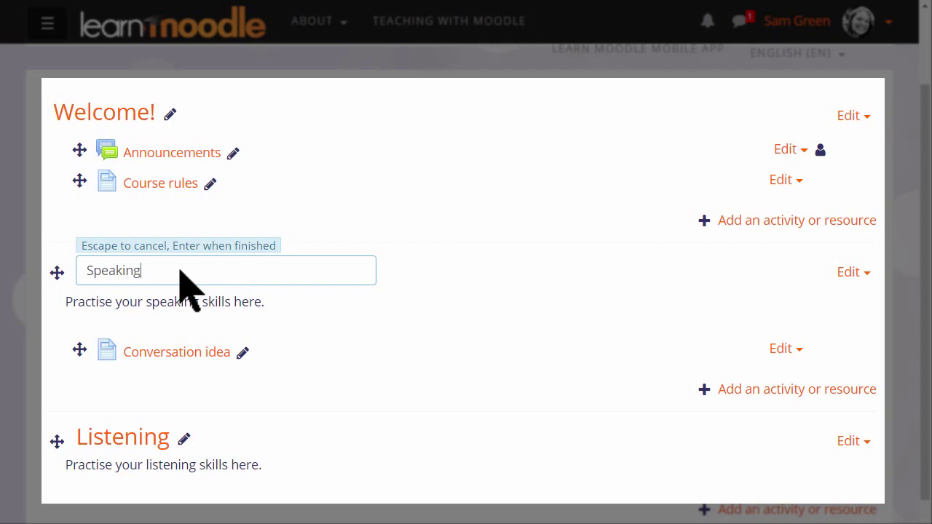
key(Return)
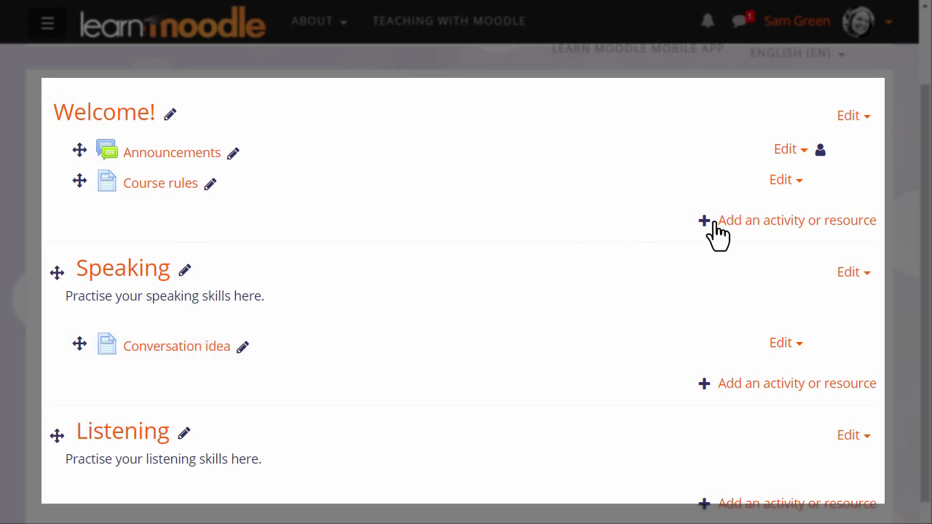
Check the actions available for Course rules, then bring up the course administration menu
click(783, 179)
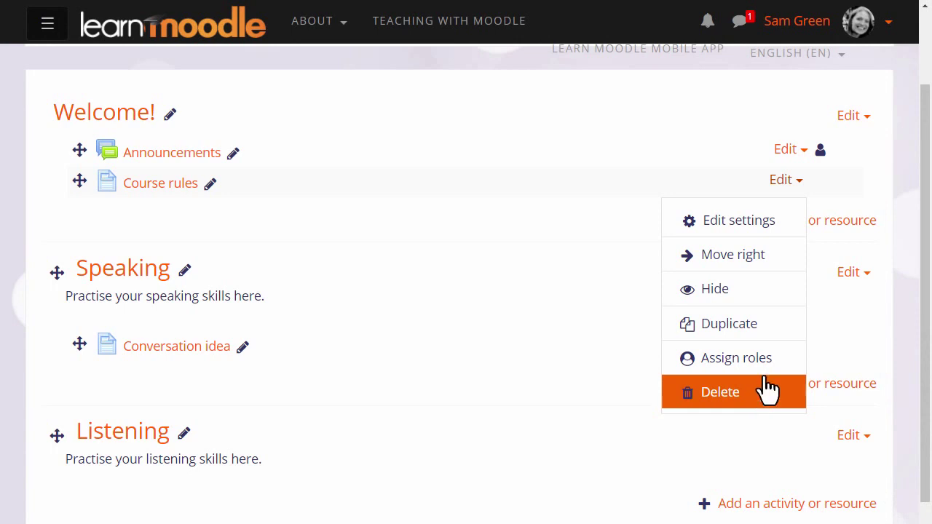
scroll(870, 248, up, 2)
click(870, 83)
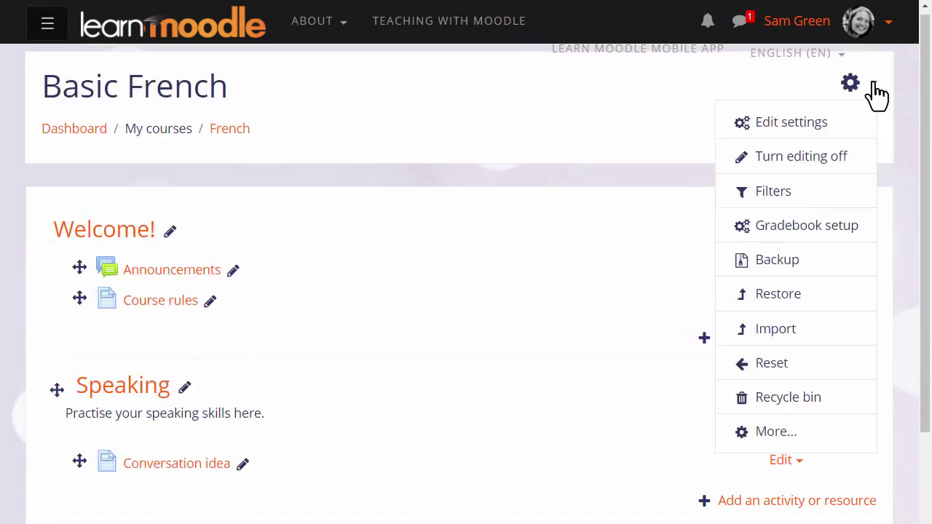
Open the course recycle bin to review the three deleted activities
click(847, 399)
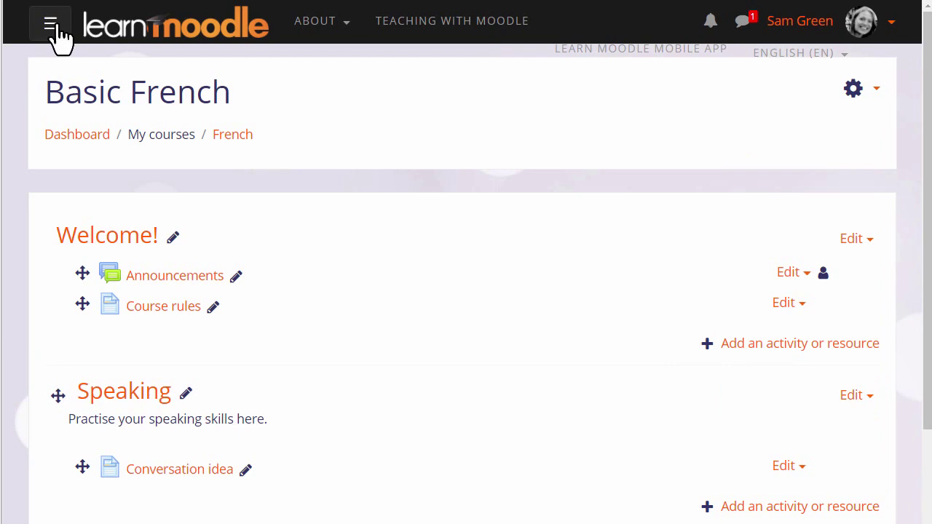
Reopen the navigation panel and add a Comments block to the course
click(49, 26)
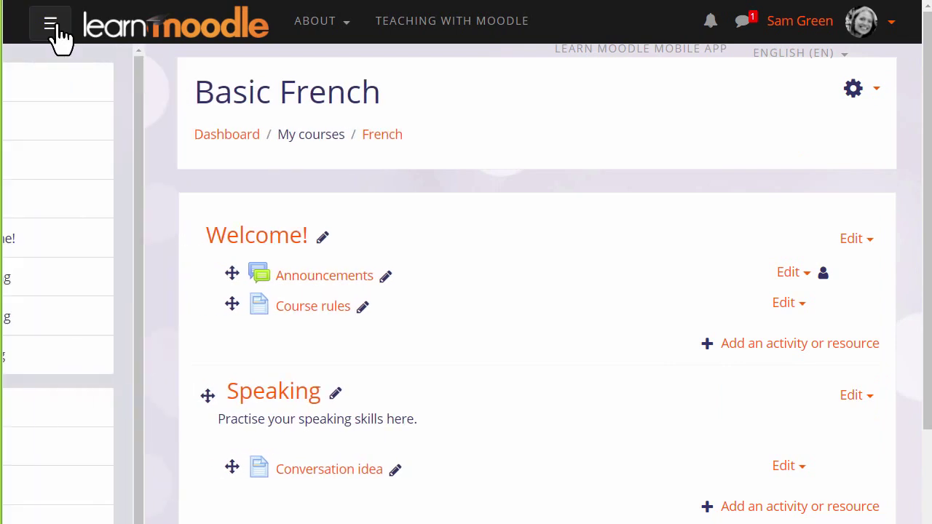
scroll(156, 87, down, 1)
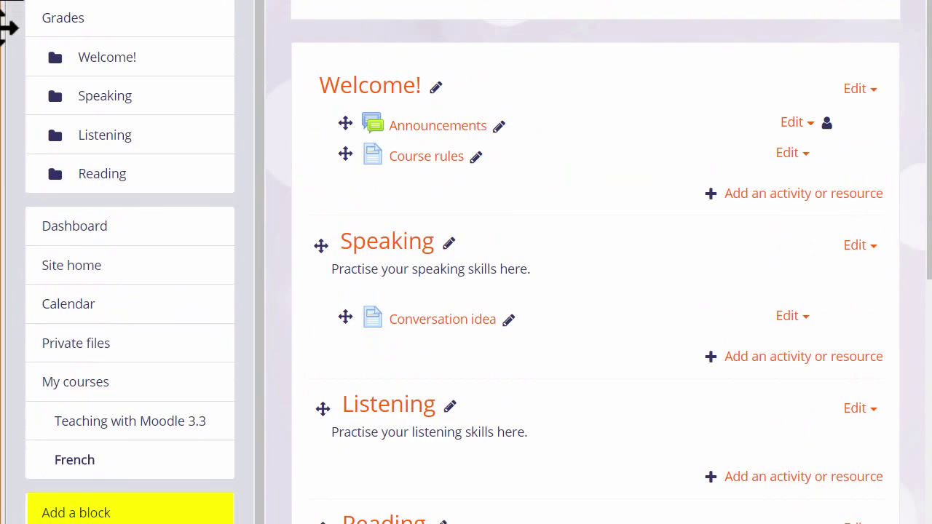
click(158, 510)
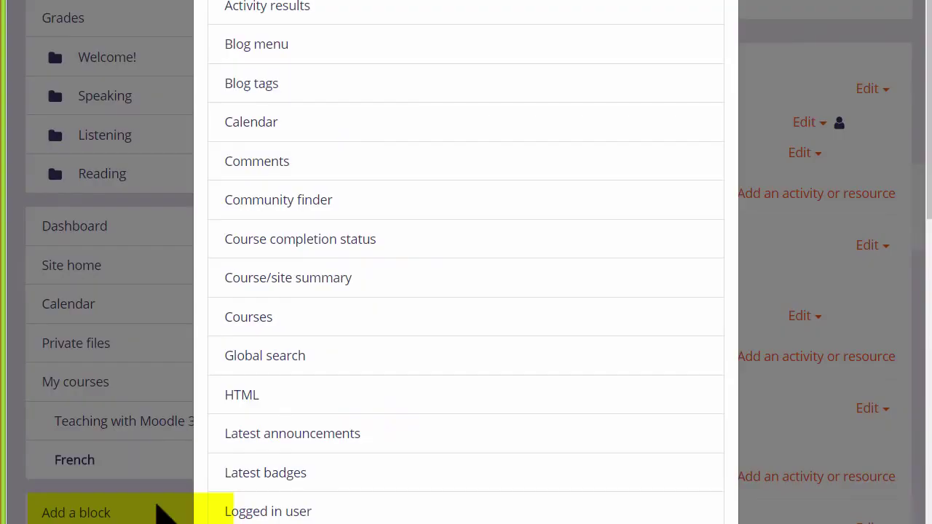
click(319, 163)
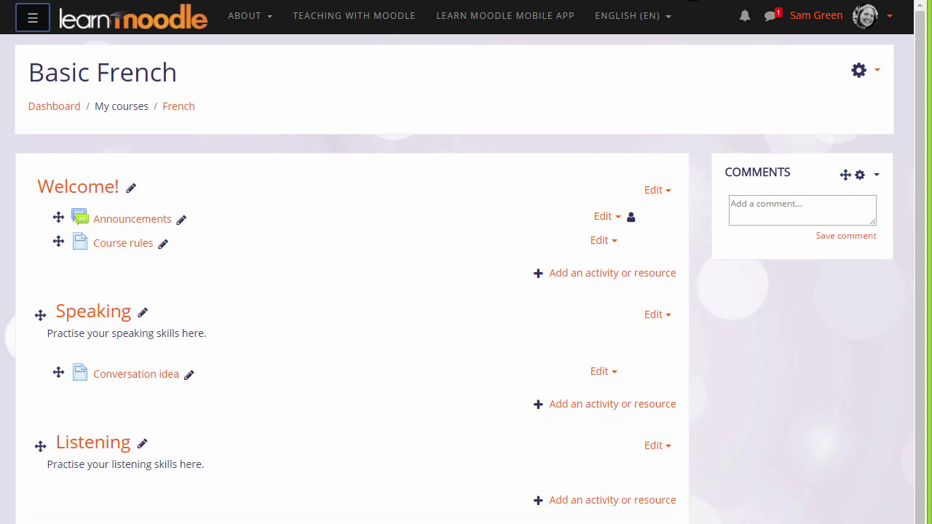
Delete the Comments block and confirm its removal
click(877, 177)
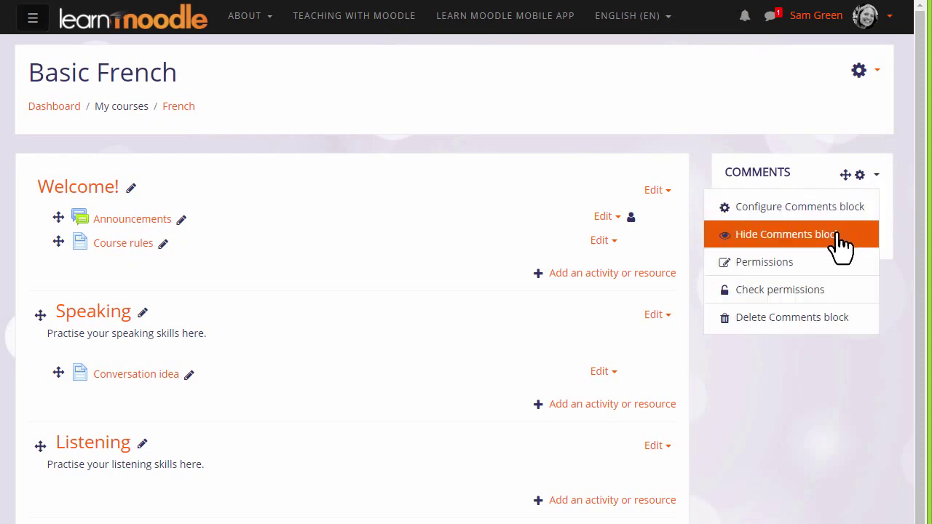
click(826, 318)
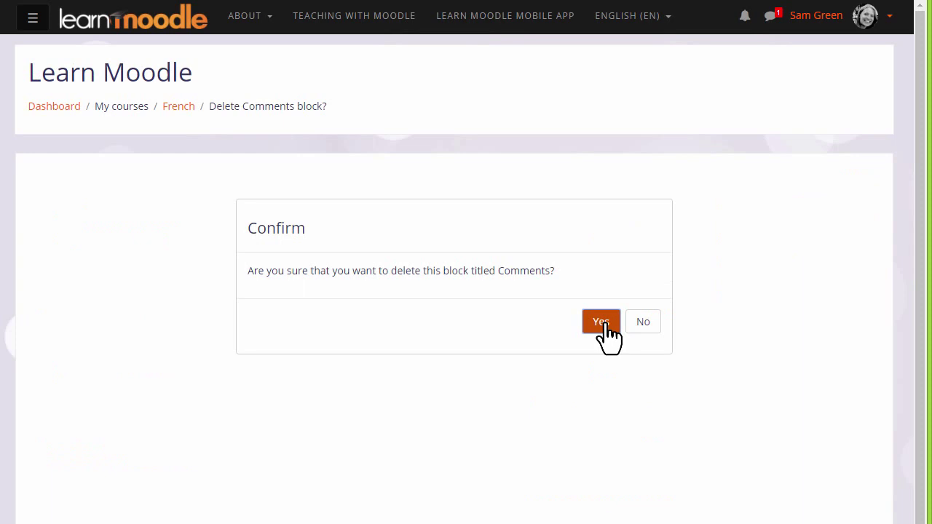
click(606, 326)
scroll(917, 225, down, 3)
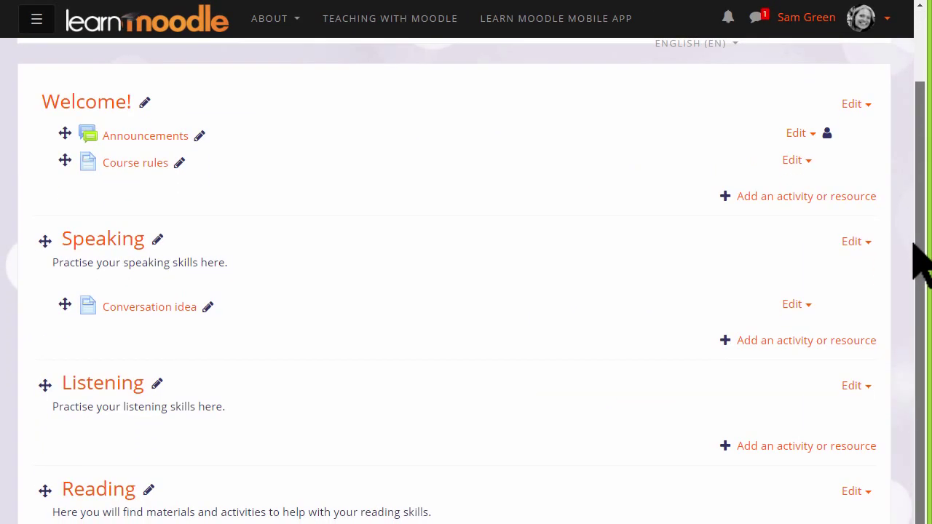
Hide the Announcements forum from students and choose Switch role to from the user menu
scroll(914, 244, down, 1)
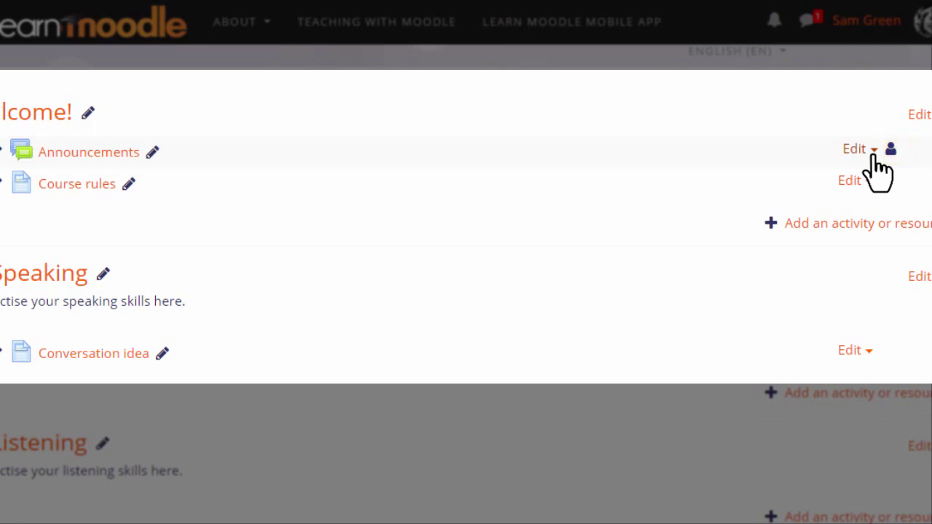
click(874, 153)
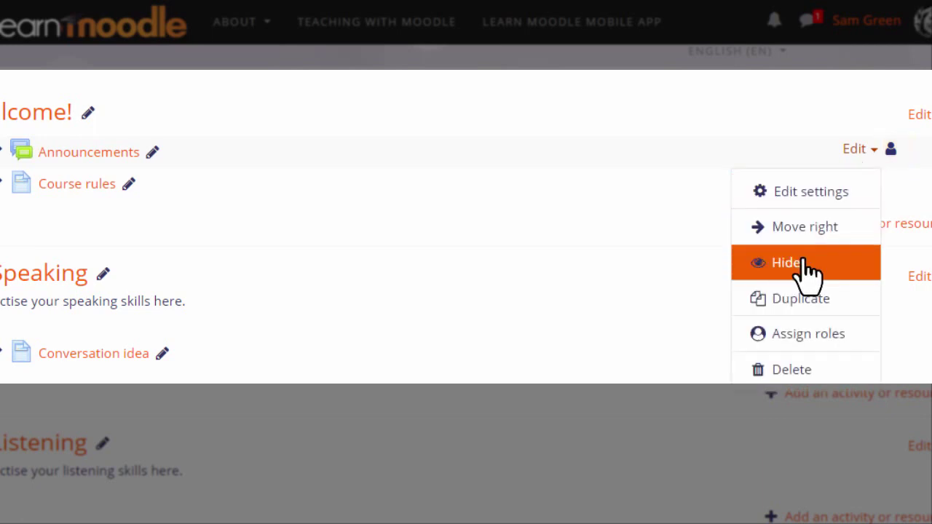
click(807, 266)
click(870, 154)
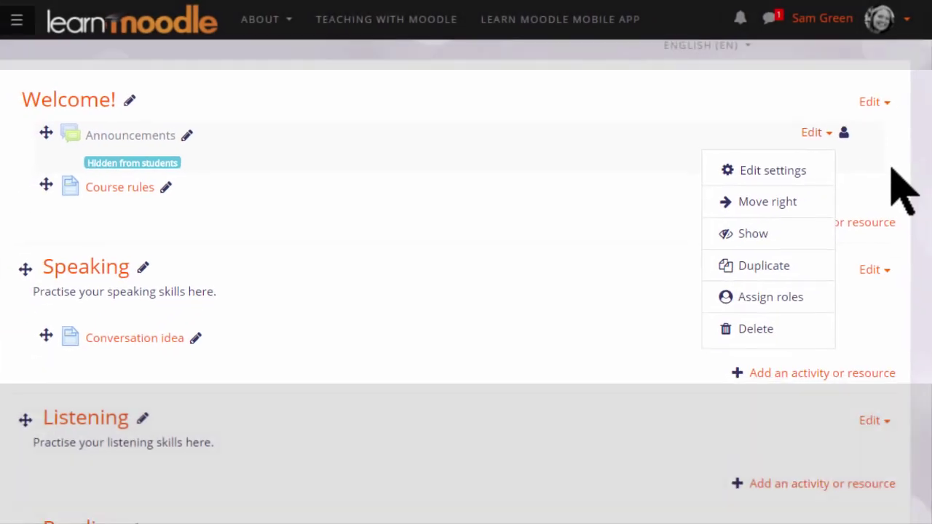
click(925, 109)
click(888, 22)
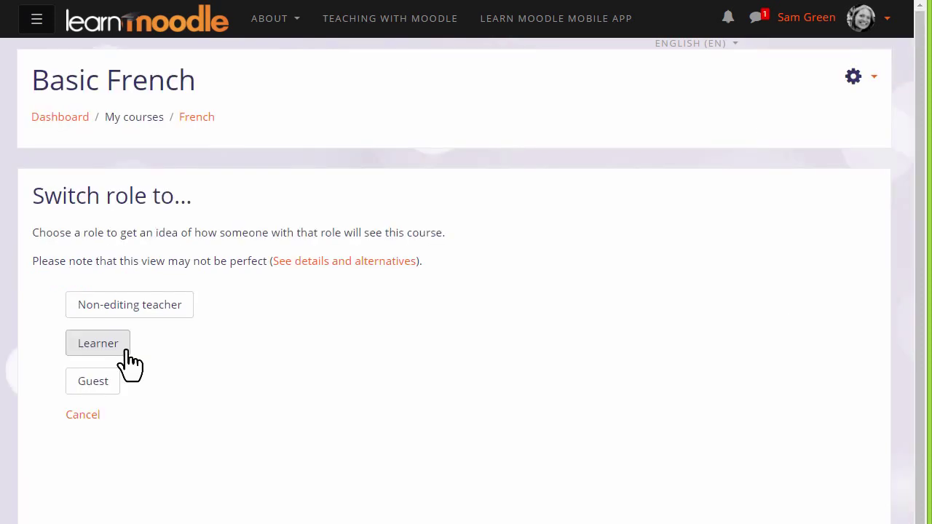
Preview the course as a Learner, then return to the normal teacher role
click(127, 352)
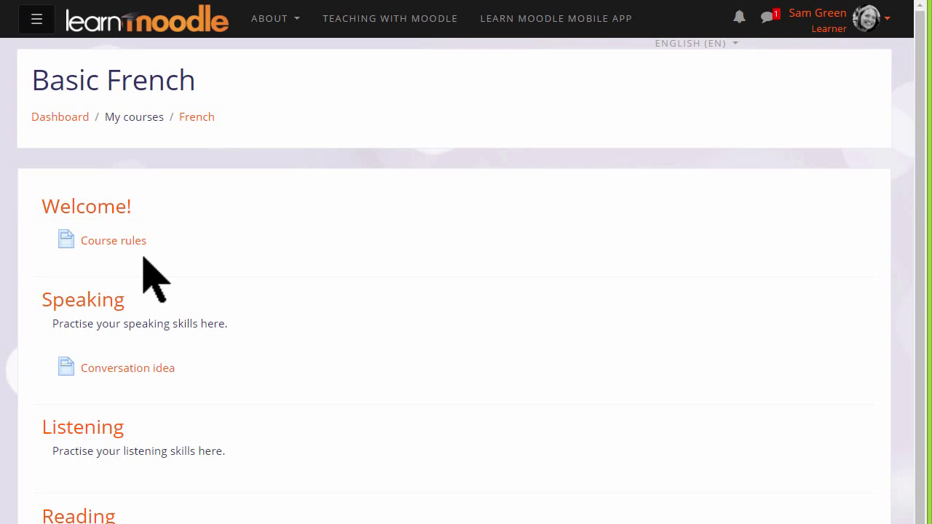
click(887, 30)
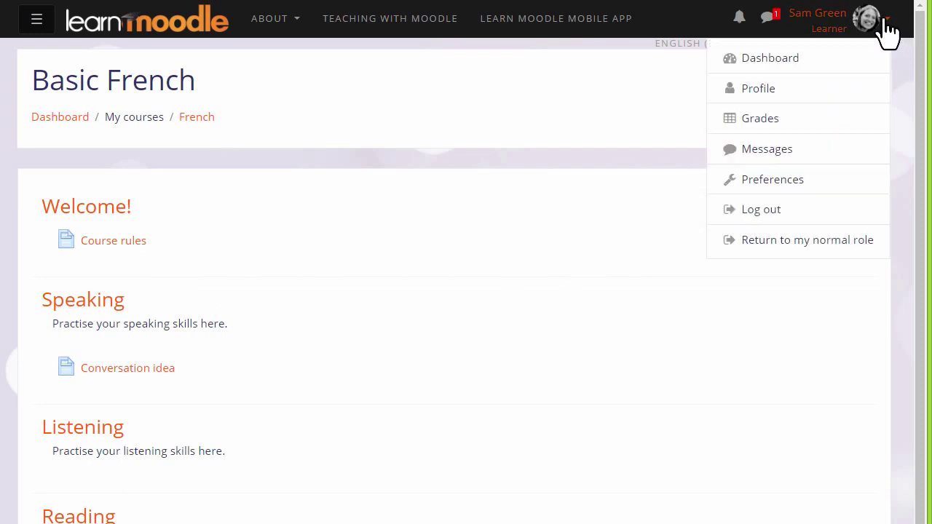
click(818, 240)
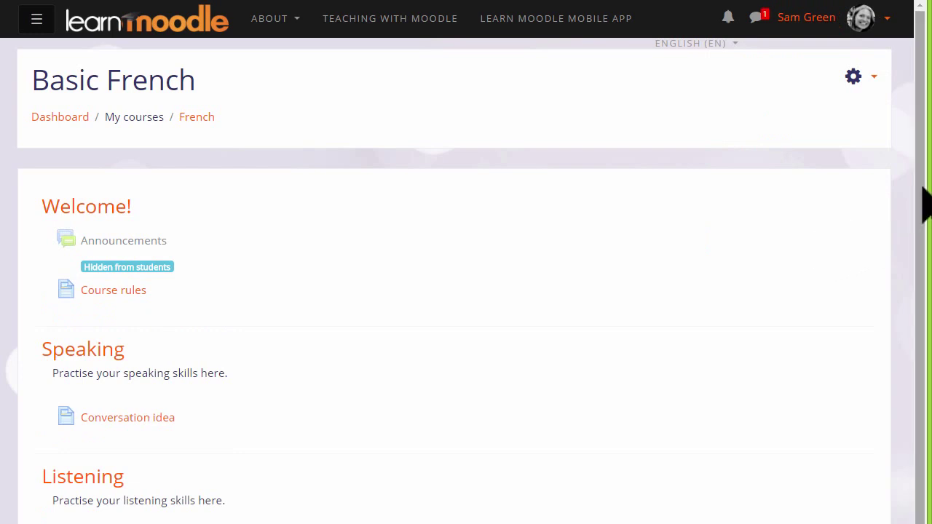
Turn editing on again and unhide the Announcements forum above Course rules
click(875, 77)
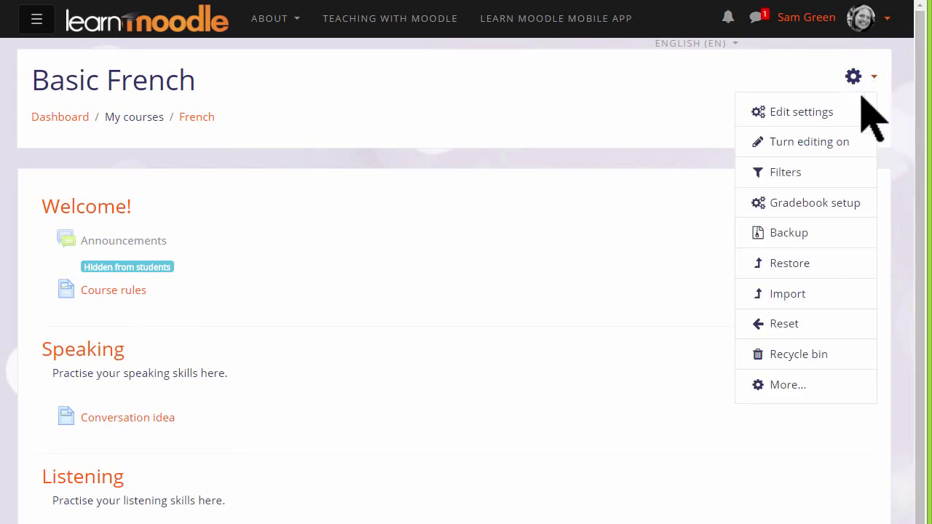
click(827, 143)
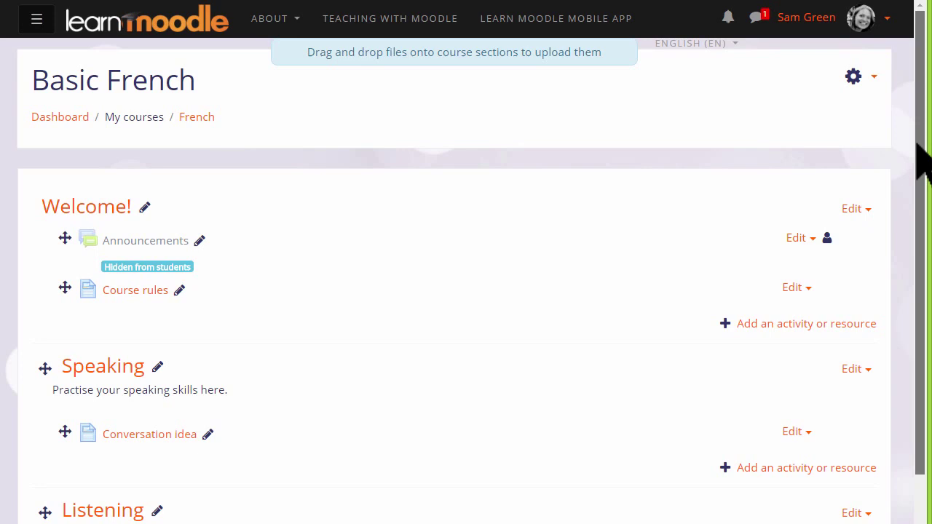
drag(918, 156, 922, 222)
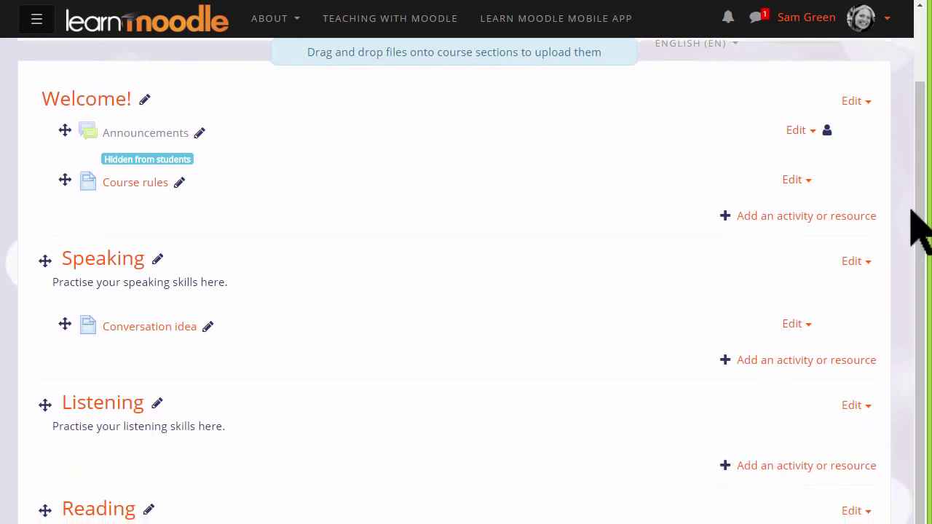
click(813, 131)
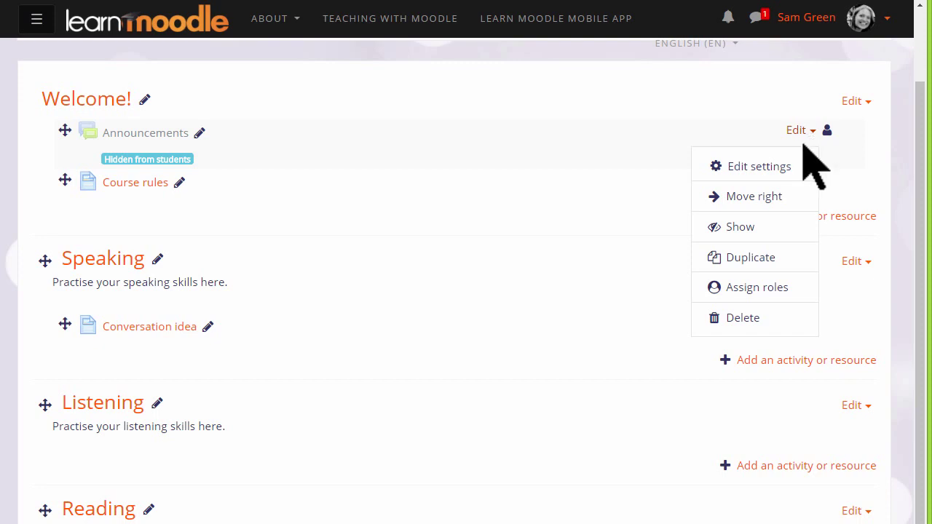
click(771, 228)
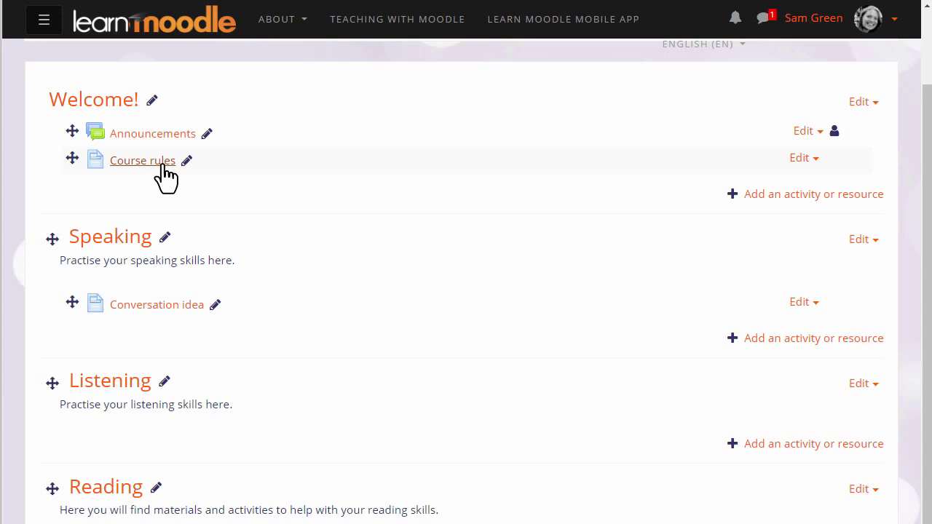
click(142, 160)
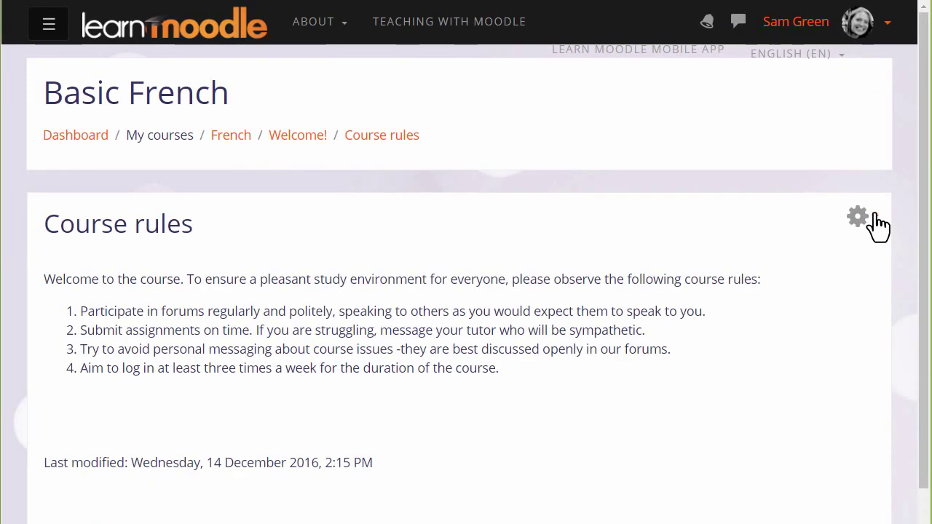
click(872, 215)
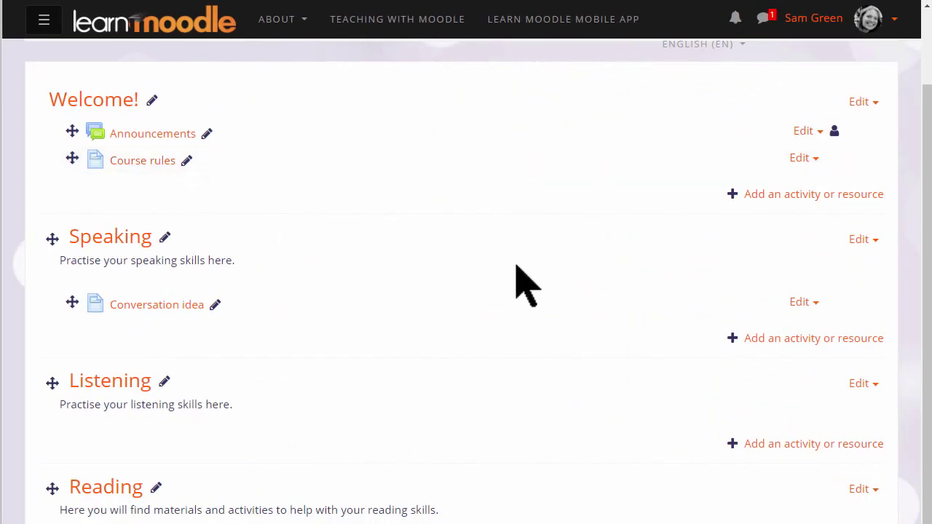
Highlight the Speaking section as the course's current topic
click(872, 240)
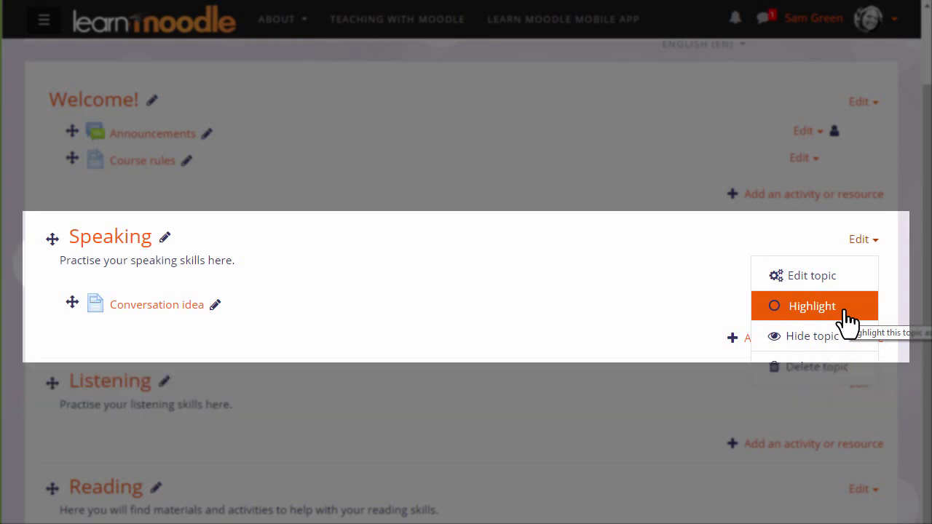
click(847, 320)
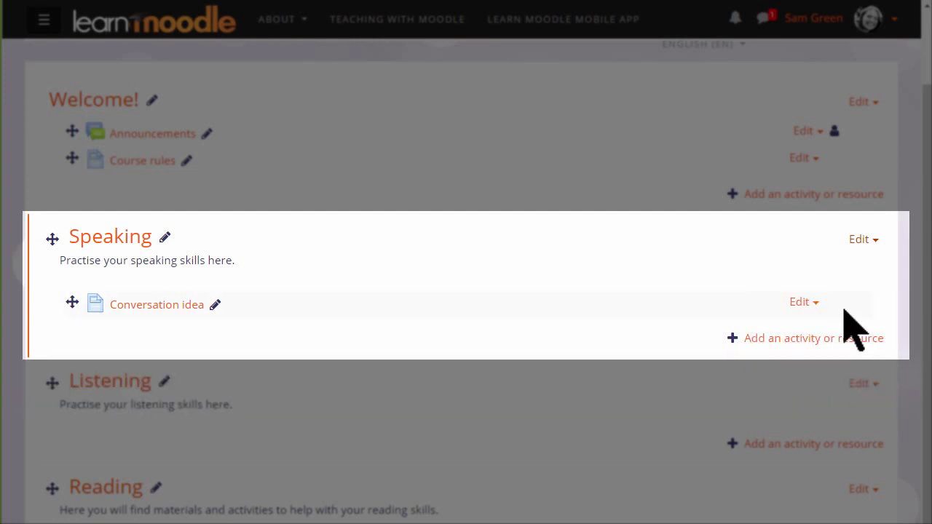